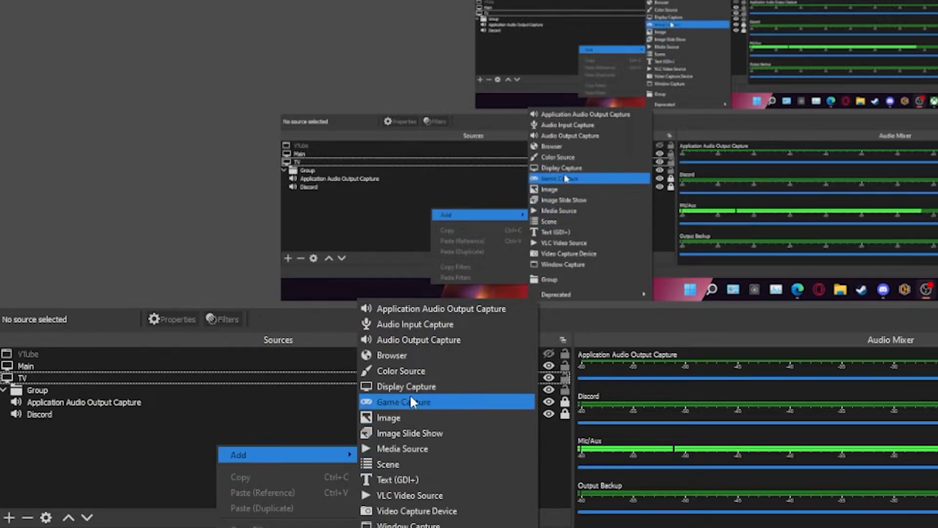
Create a new Display Capture source named asdkjabd and open the choice of display in its properties
left_click(412, 388)
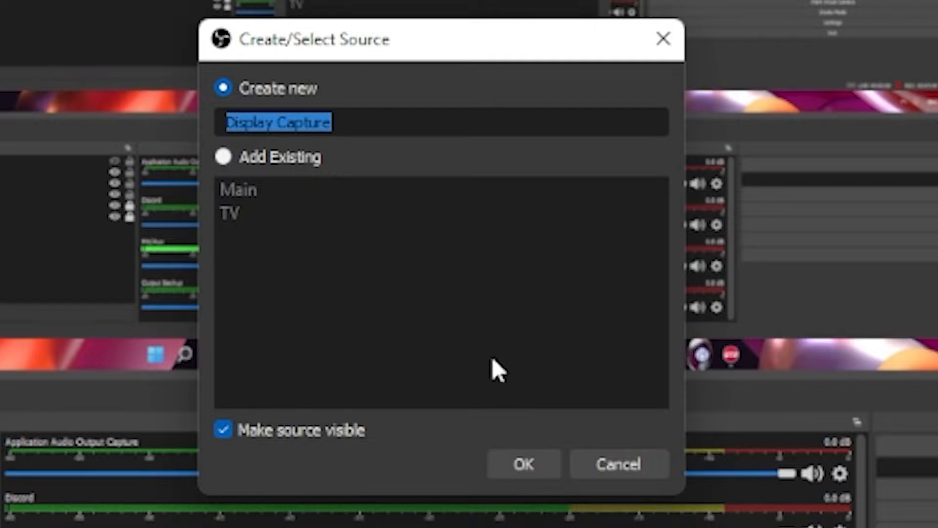
type("asdkjabd")
key("Return")
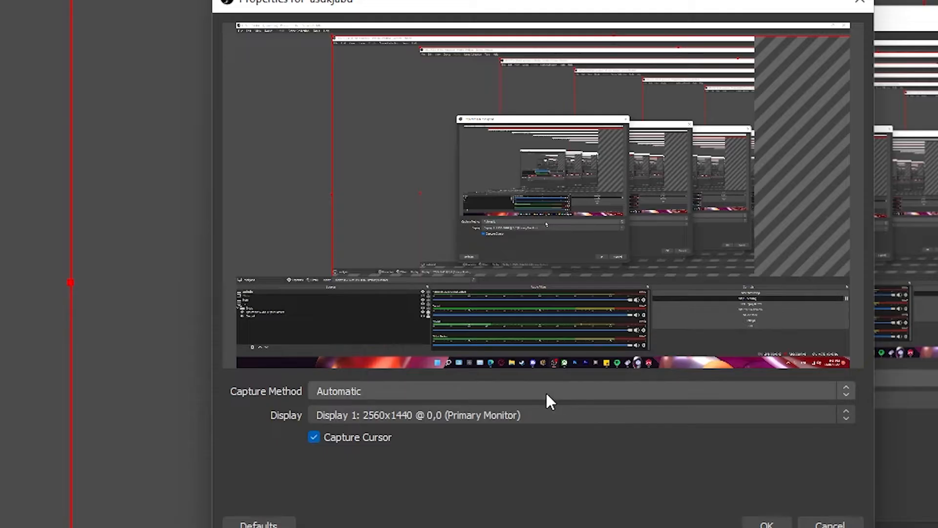
left_click(459, 420)
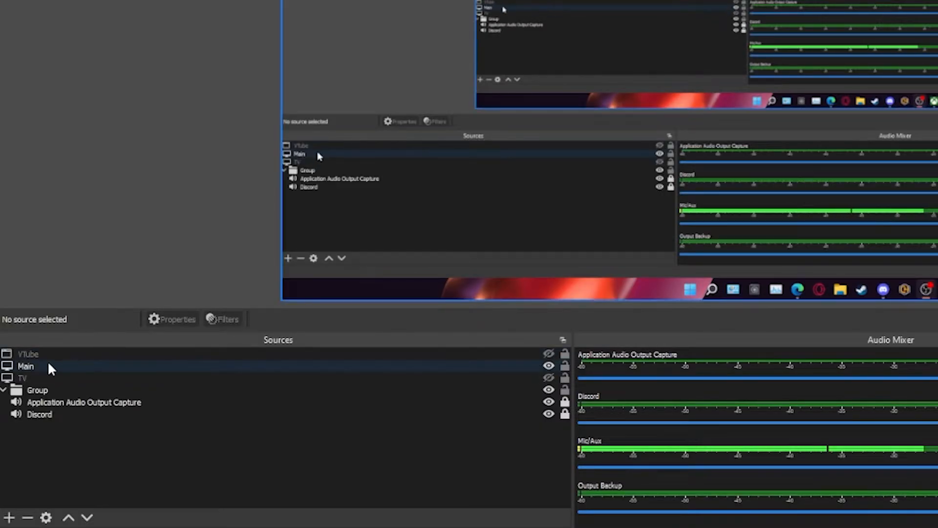
Show the VTube source in the scene and hide it again
left_click(548, 353)
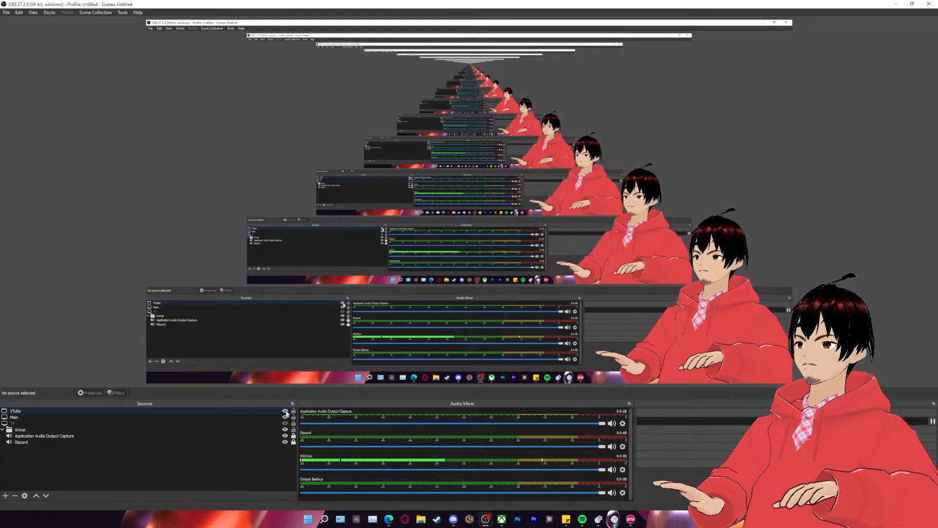
left_click(286, 412)
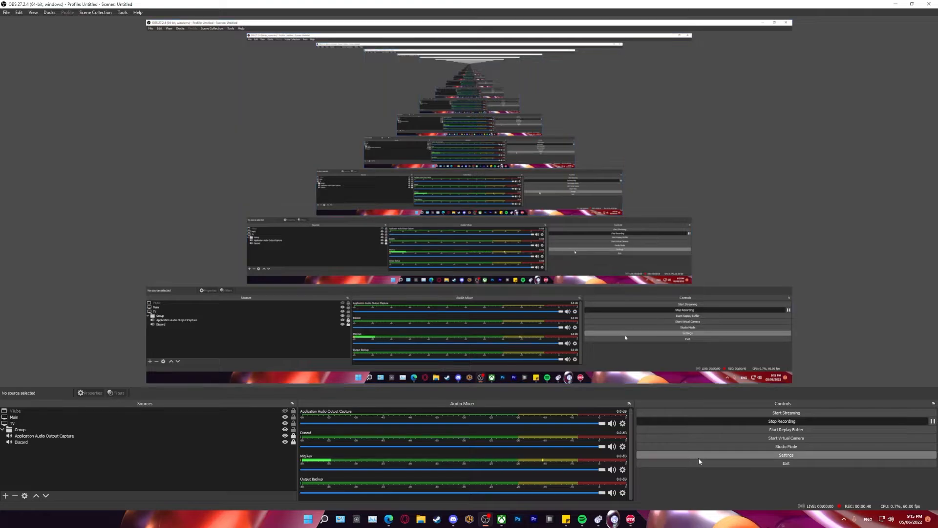
Open the settings and review the General options, from output confirmations and source snapping to the Multiview layout
left_click(753, 456)
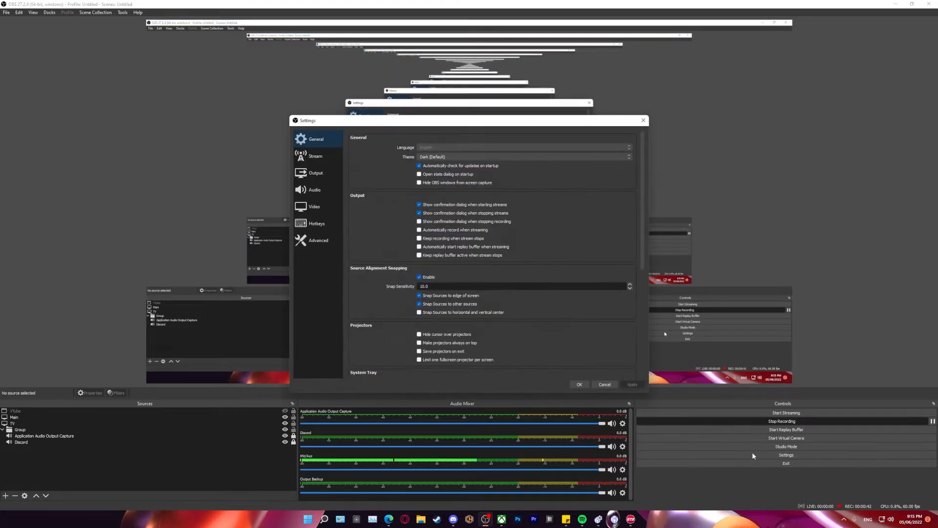
scroll(292, 226, "down", 2)
scroll(292, 226, "up", 2)
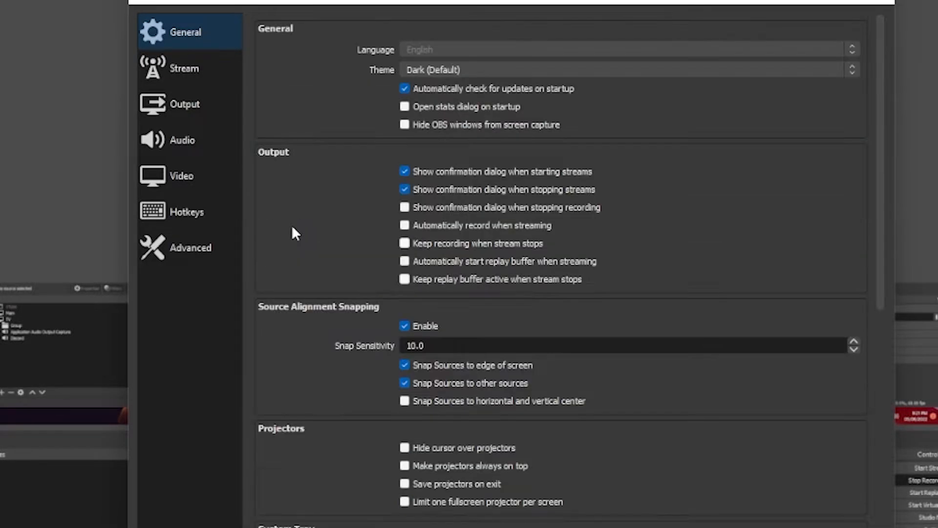
scroll(292, 227, "down", 5)
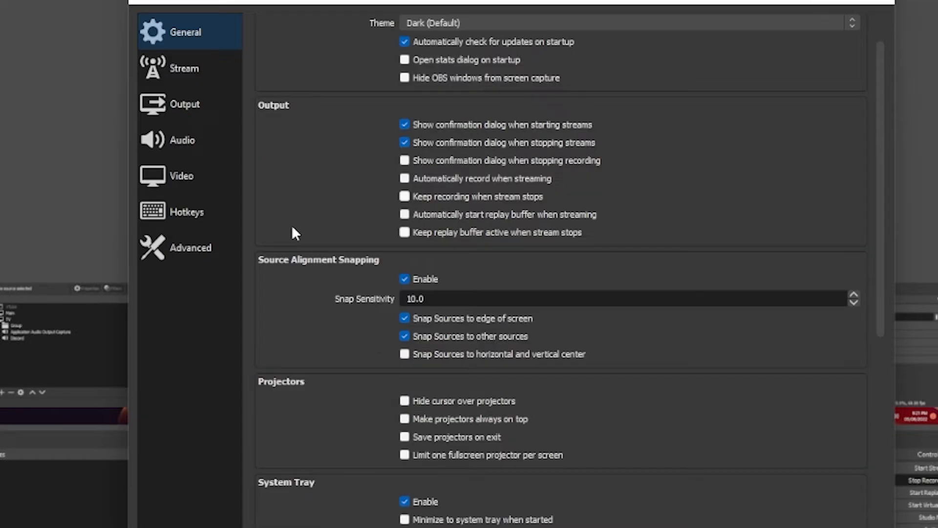
scroll(291, 226, "down", 3)
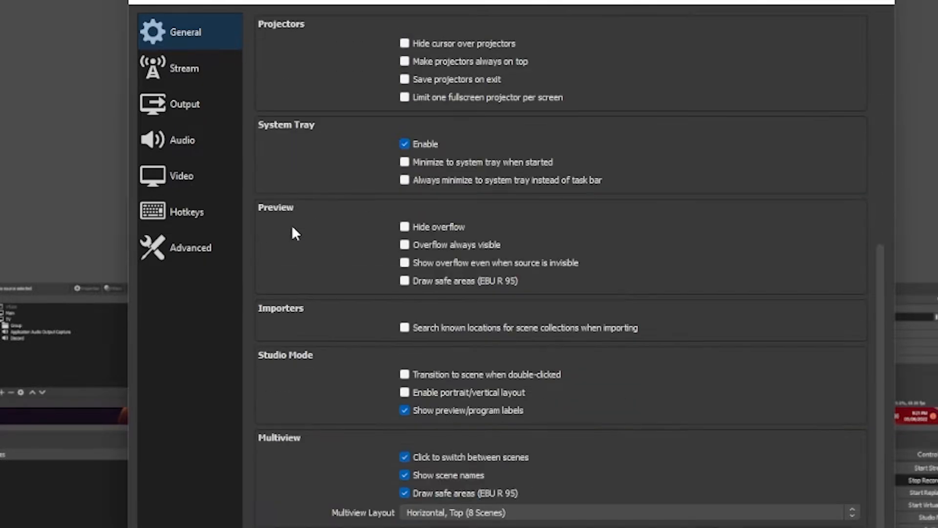
scroll(539, 444, "up", 5)
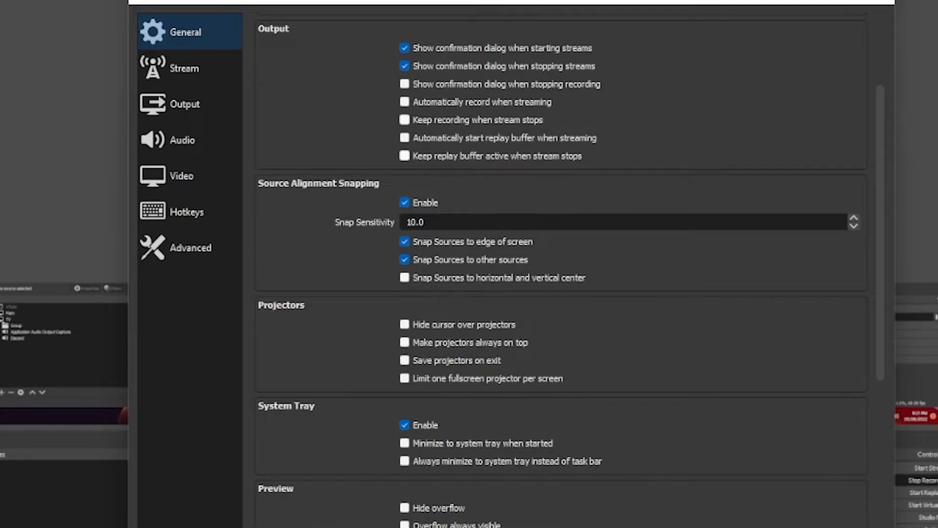
scroll(561, 273, "up", 2)
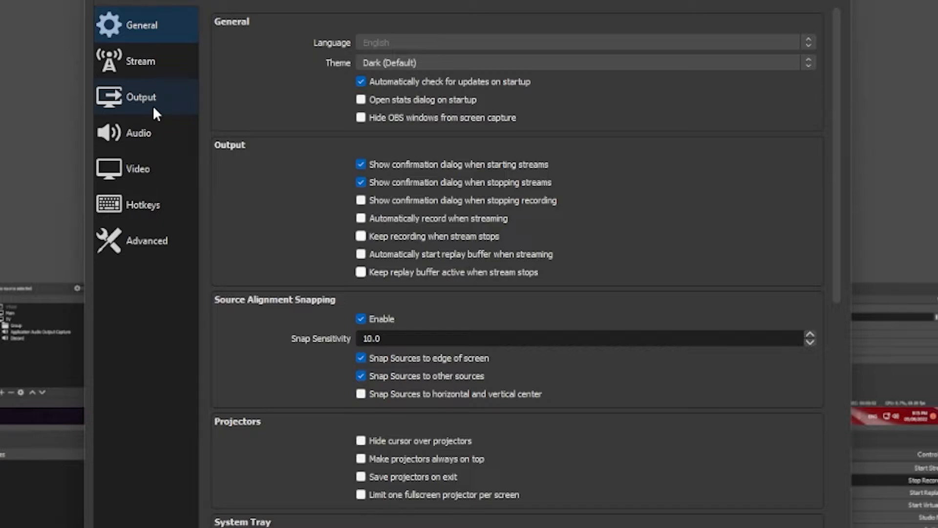
Review the advanced Output settings for recording, including bitrate and keyframe interval, and the audio track bitrates and names
left_click(156, 113)
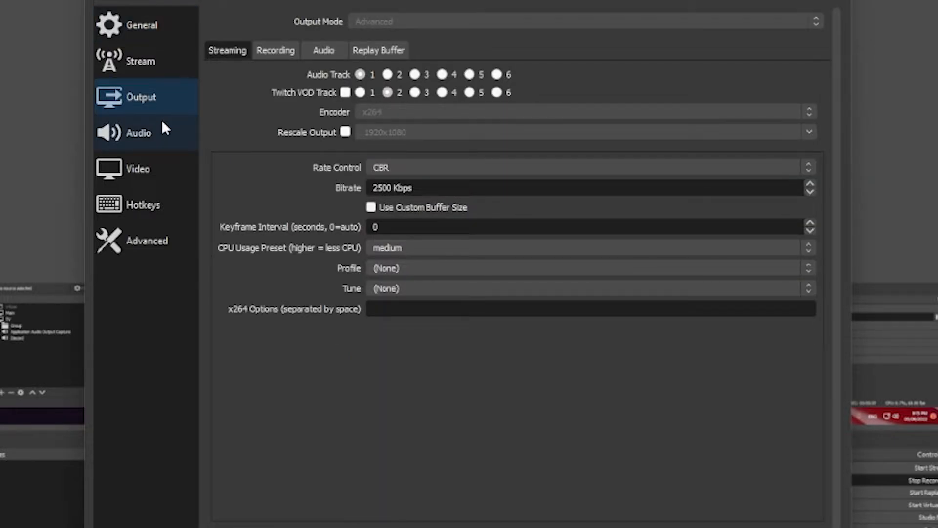
left_click(280, 48)
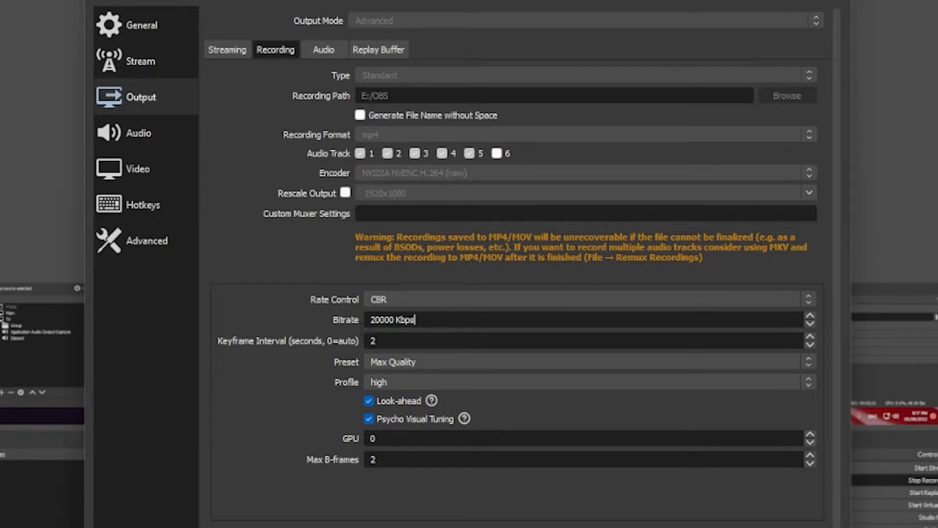
left_click_drag(418, 320, 369, 320)
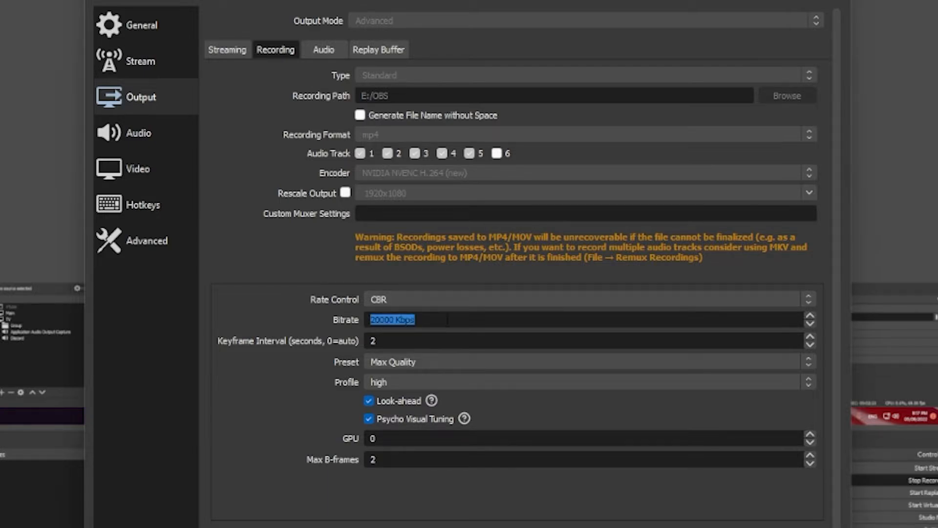
left_click(308, 386)
left_click(371, 341)
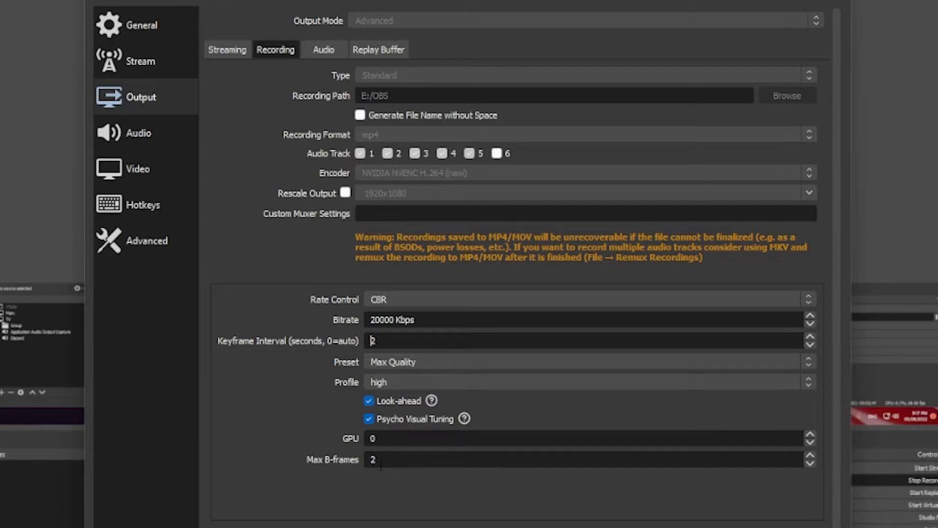
left_click(322, 54)
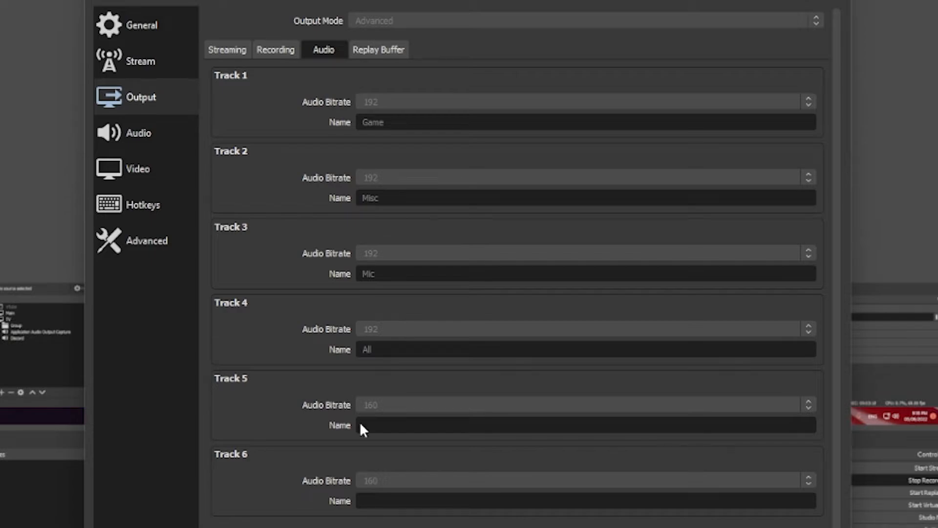
Toggle the replay buffer off and on again and re-enter its maximum replay time of 300 s
left_click(391, 49)
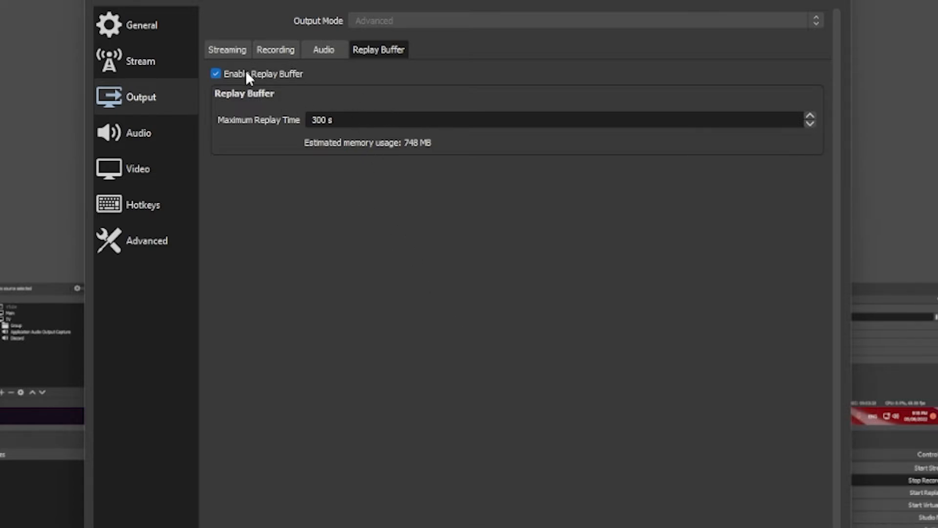
left_click(230, 75)
left_click(233, 79)
key("BackSpace")
type("6")
key("BackSpace")
type("3")
Review the Video settings for canvas and output resolution, downscale filter and frame rate
left_click(159, 181)
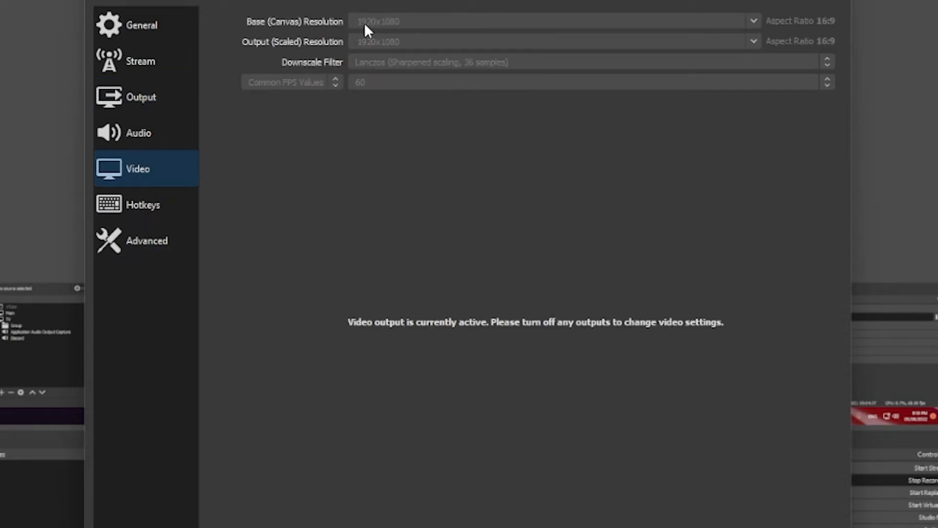
left_click_drag(412, 0, 435, 7)
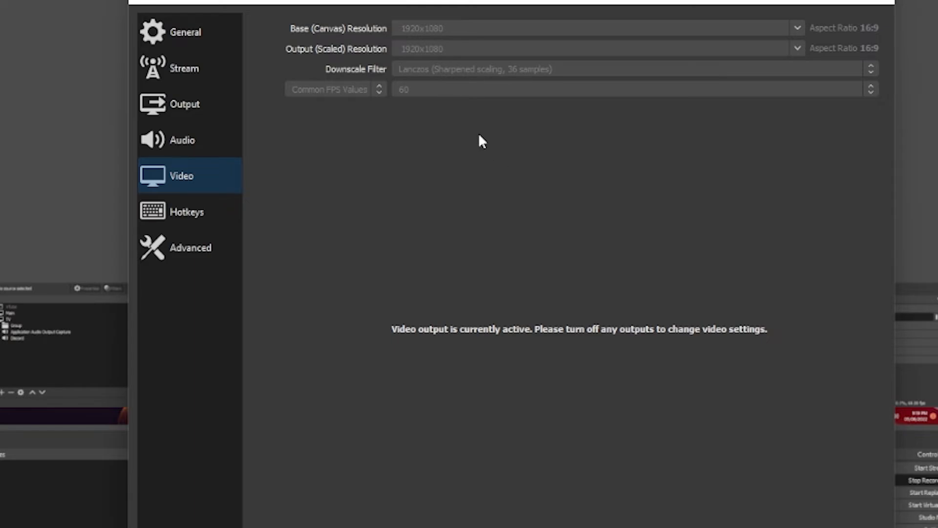
left_click(184, 219)
left_click(182, 191)
Examine the Hotkeys settings for starting, stopping and pausing recording, saving a replay, and the scene's sources
left_click(203, 218)
scroll(295, 221, "down", 1)
scroll(294, 218, "up", 1)
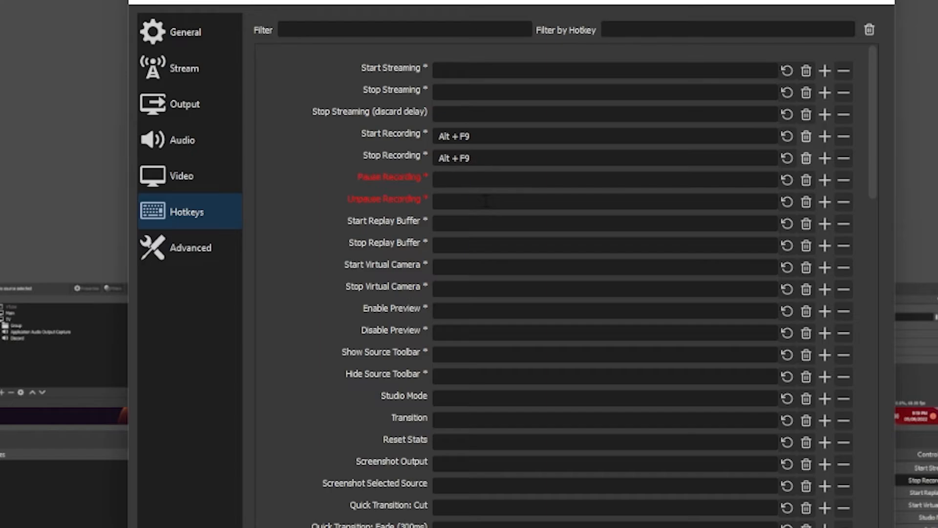
mouse_move(486, 200)
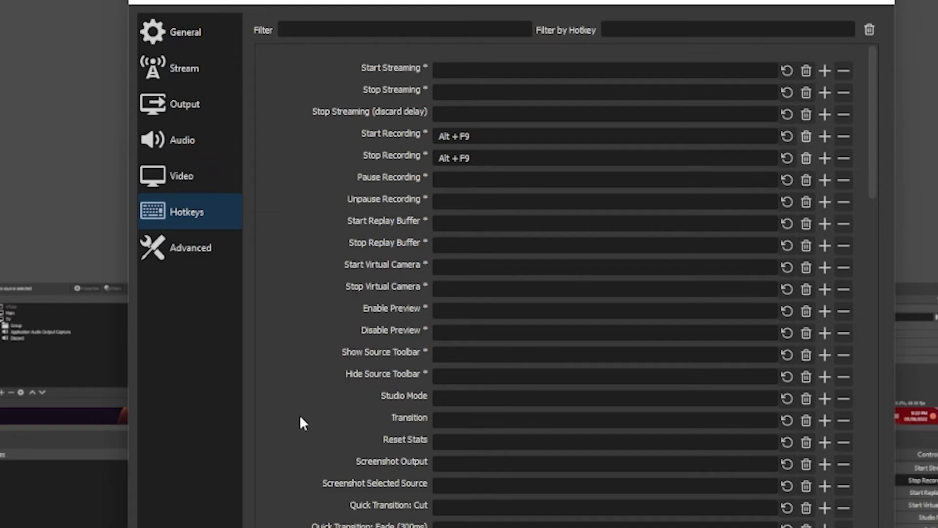
scroll(301, 421, "down", 5)
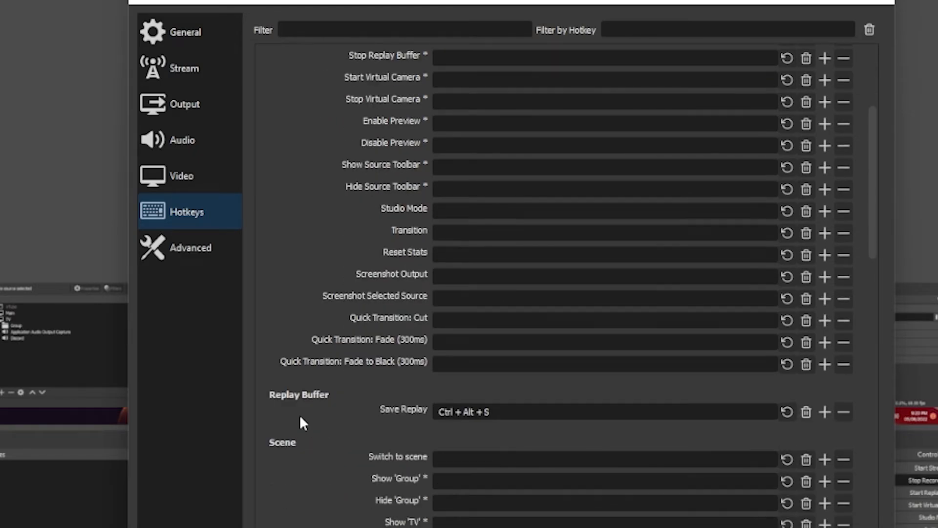
scroll(308, 424, "down", 1)
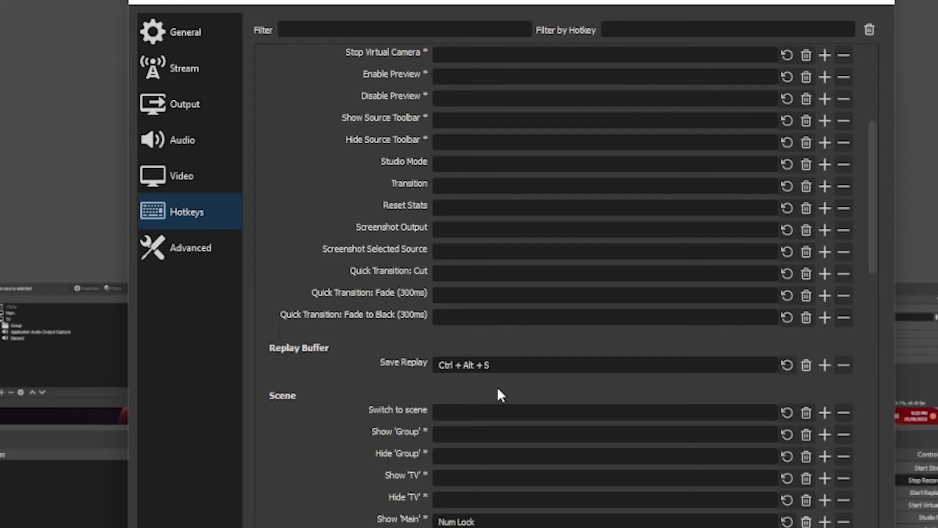
left_click(450, 366)
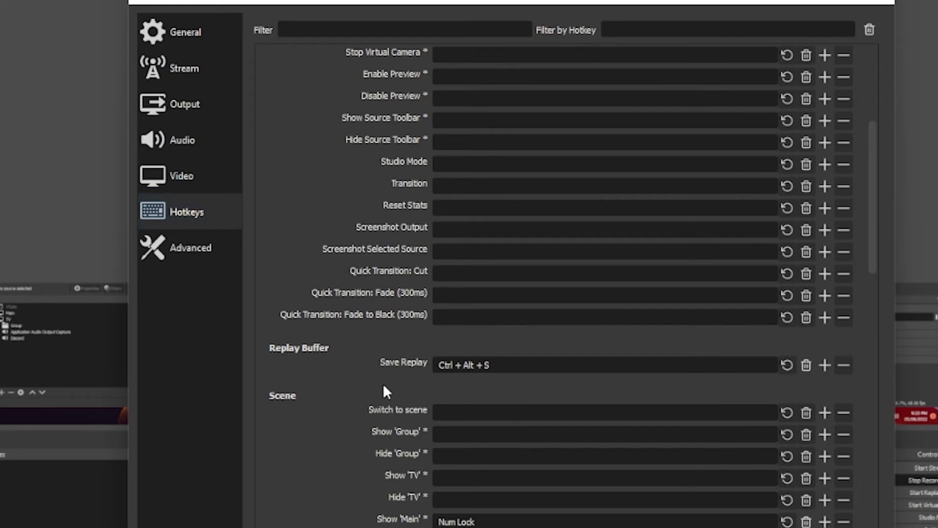
scroll(384, 386, "down", 3)
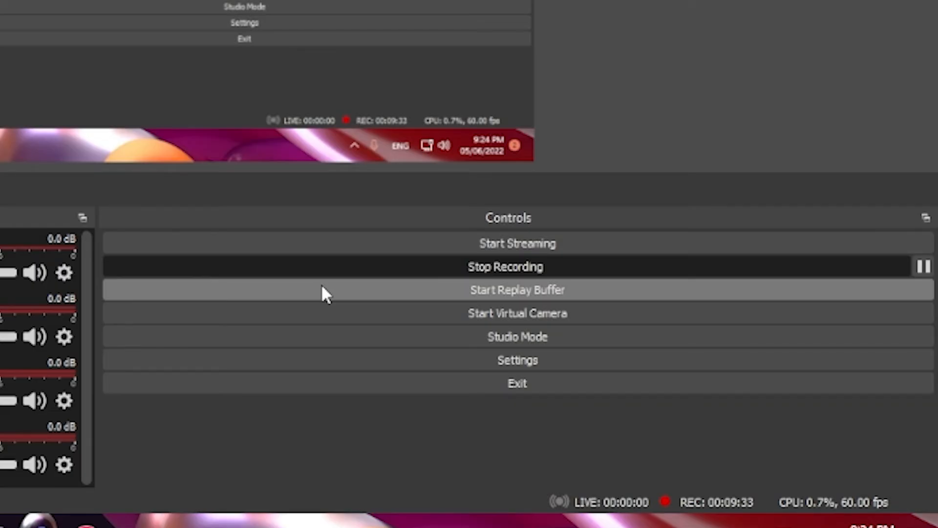
Run the replay buffer to save a replay, and stop the buffer
left_click(322, 292)
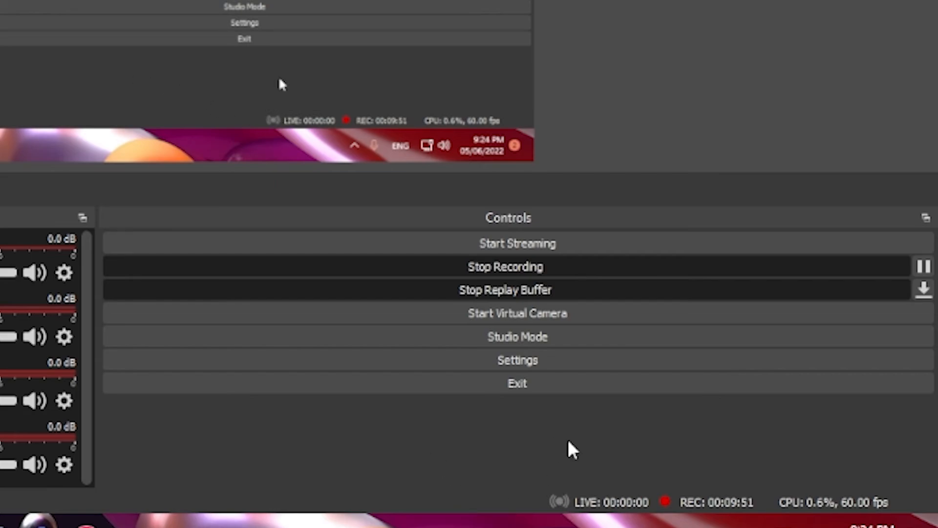
left_click(923, 293)
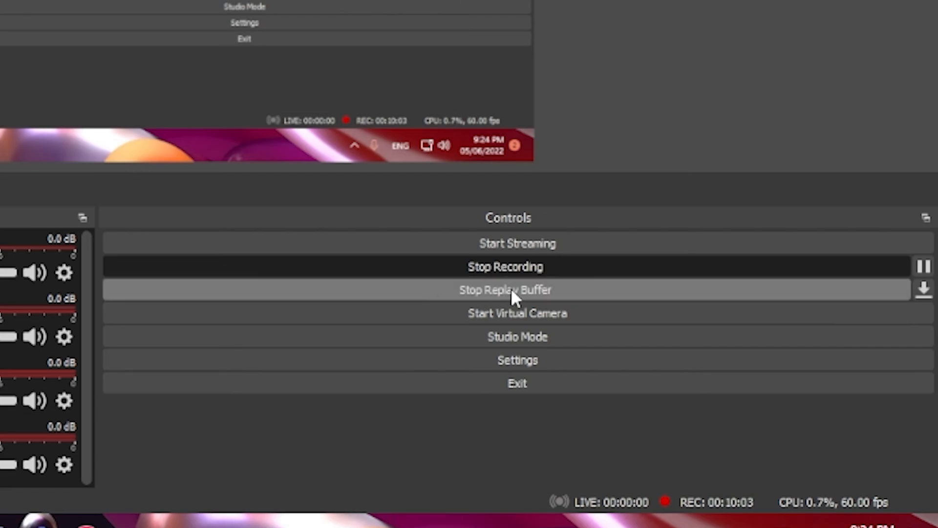
left_click(494, 288)
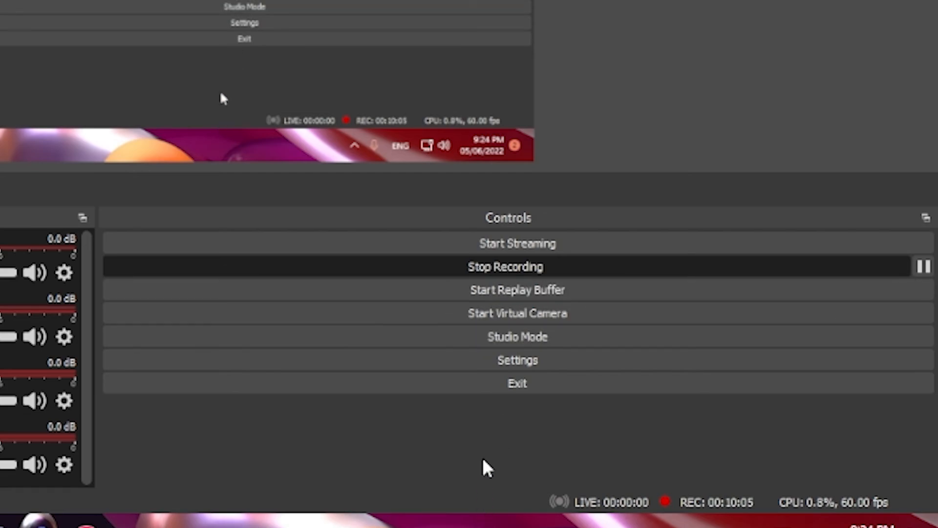